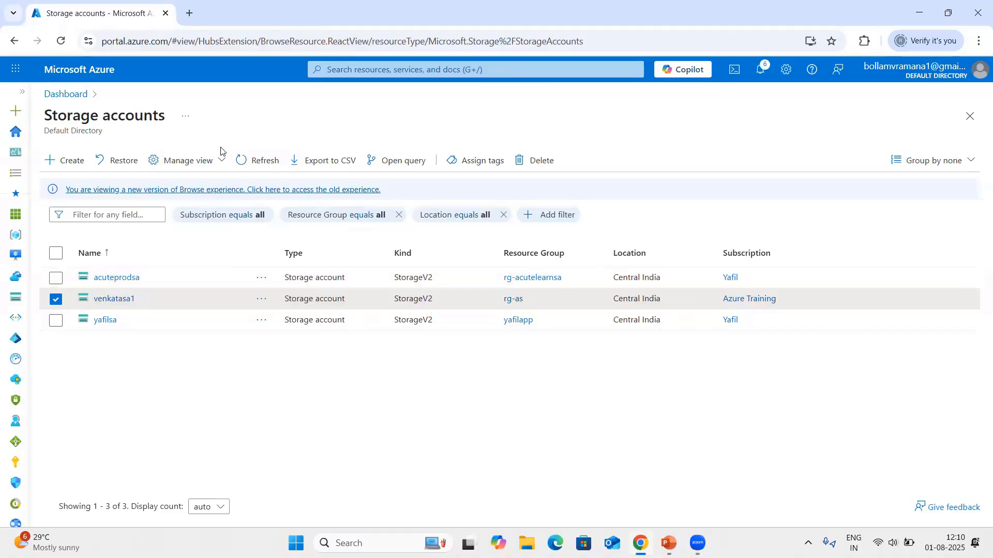
Start a new storage account in the Azure Training subscription and name it venkatitdept
left_click(63, 160)
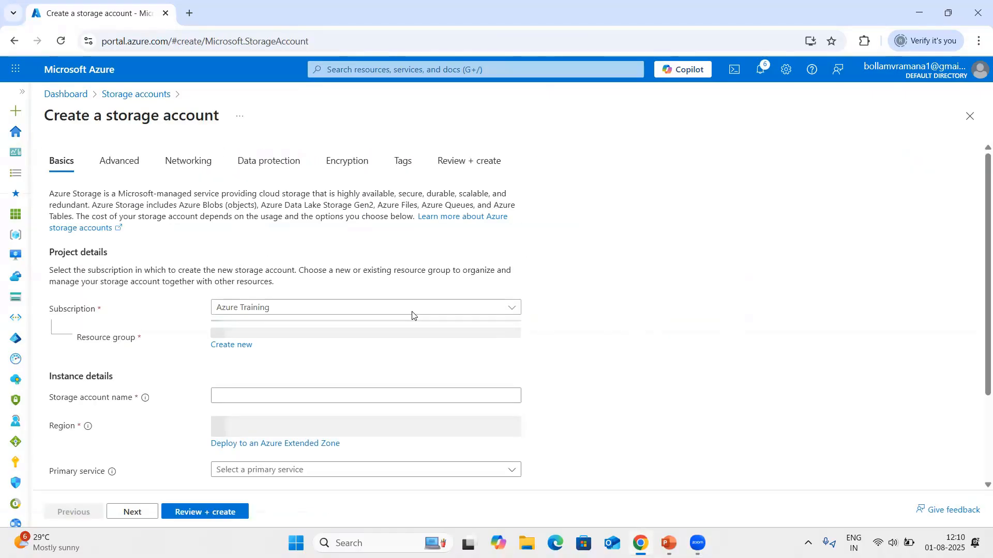
left_click(270, 401)
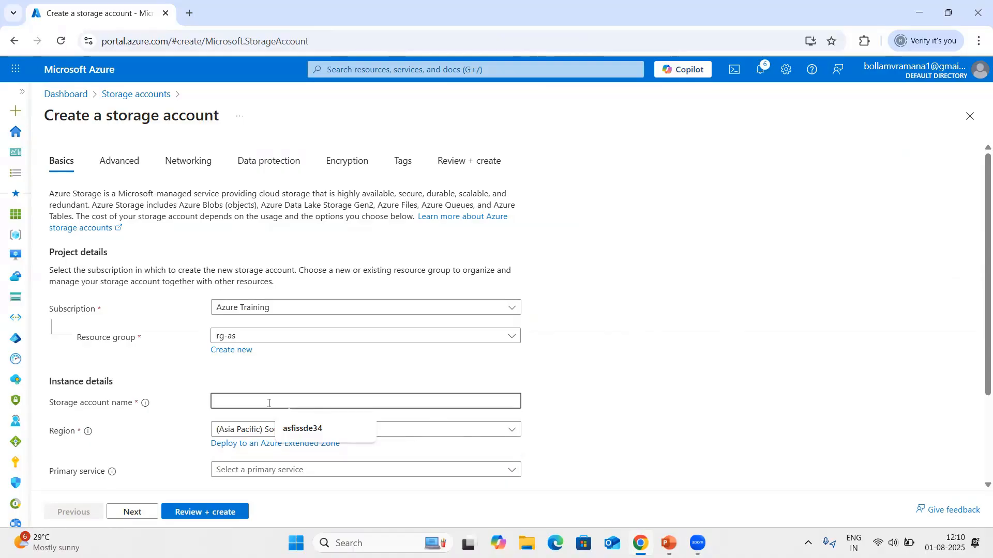
type("ve")
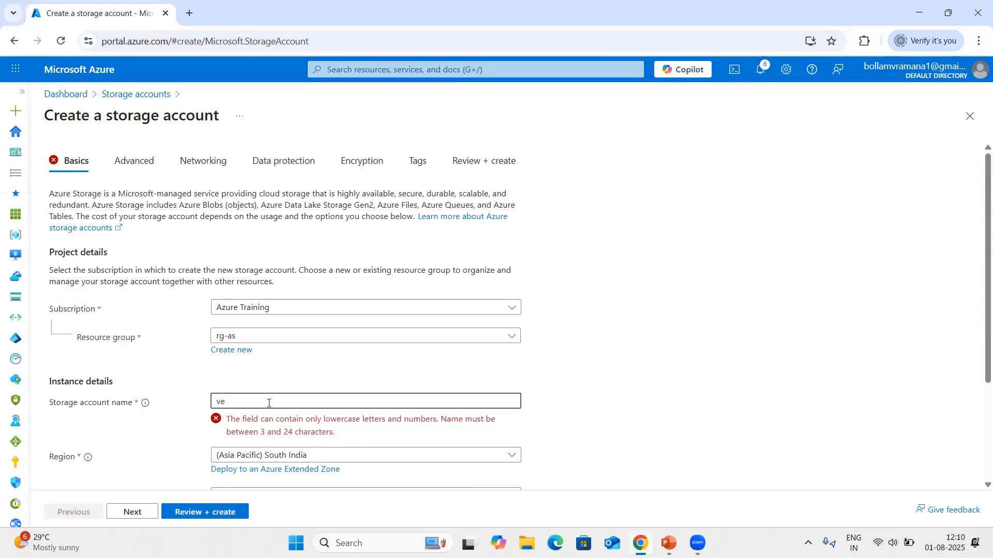
type("nkatitdept")
Set the primary service to Azure Blob Storage or Azure Data Lake Storage Gen 2 and redundancy to locally-redundant storage (LRS)
scroll(600, 337, "down", 1)
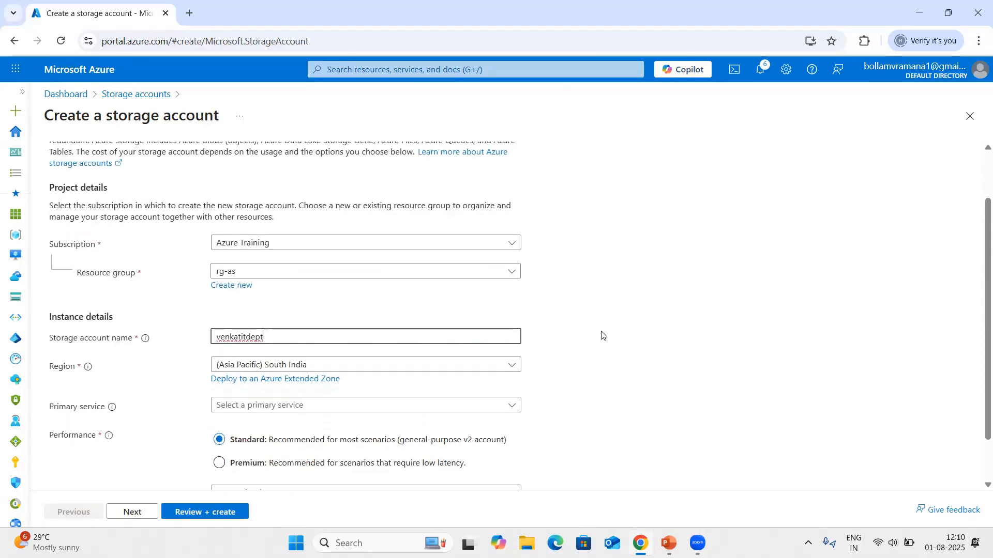
scroll(293, 362, "down", 1)
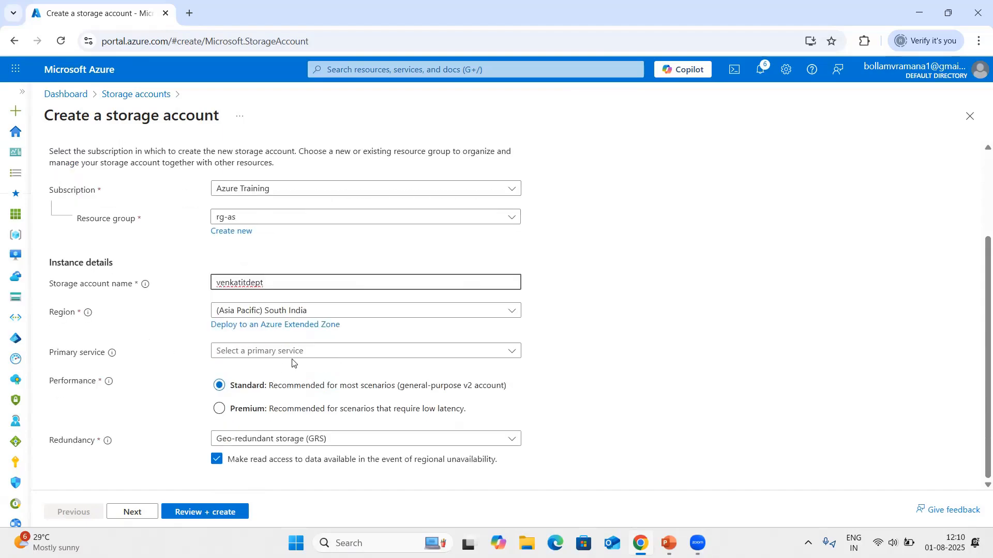
left_click(291, 355)
left_click(272, 371)
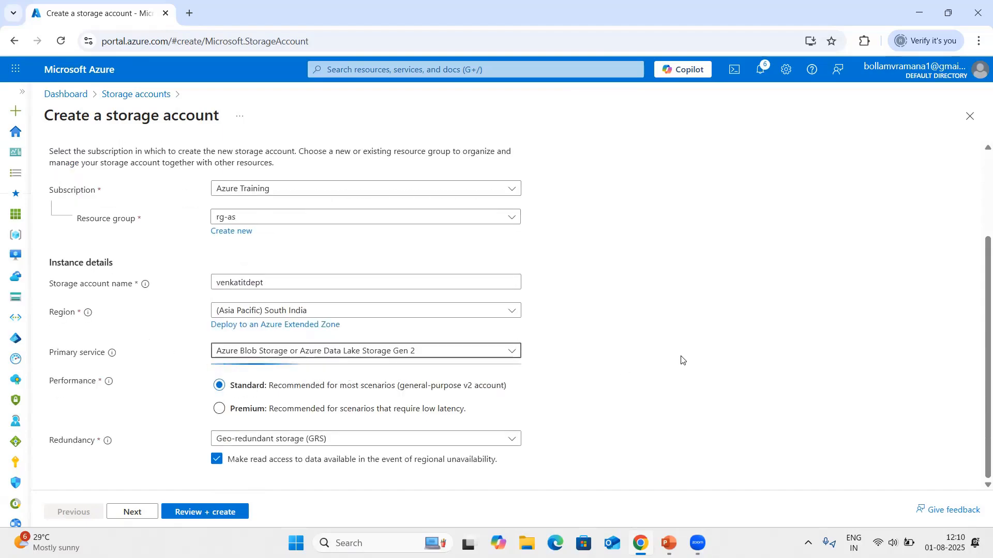
left_click(318, 442)
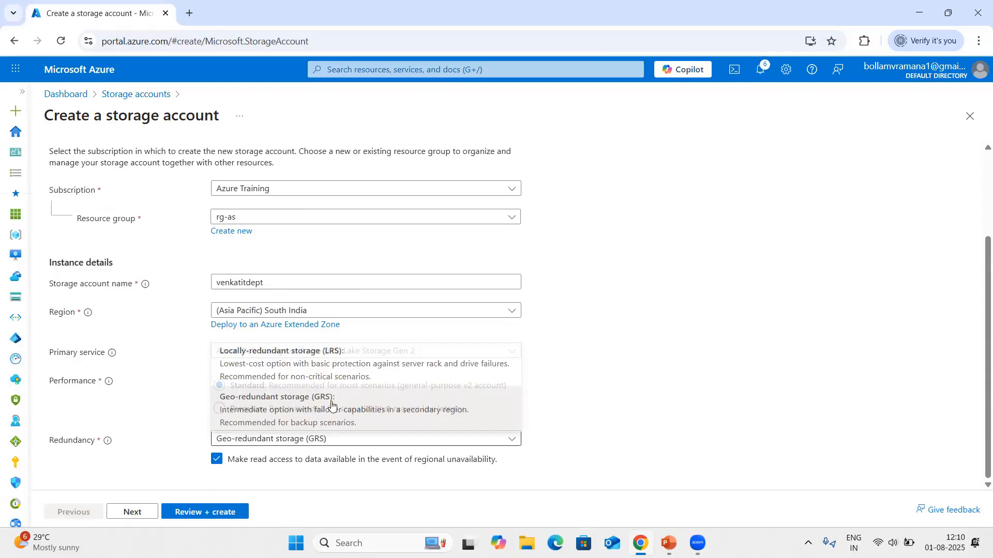
left_click(327, 367)
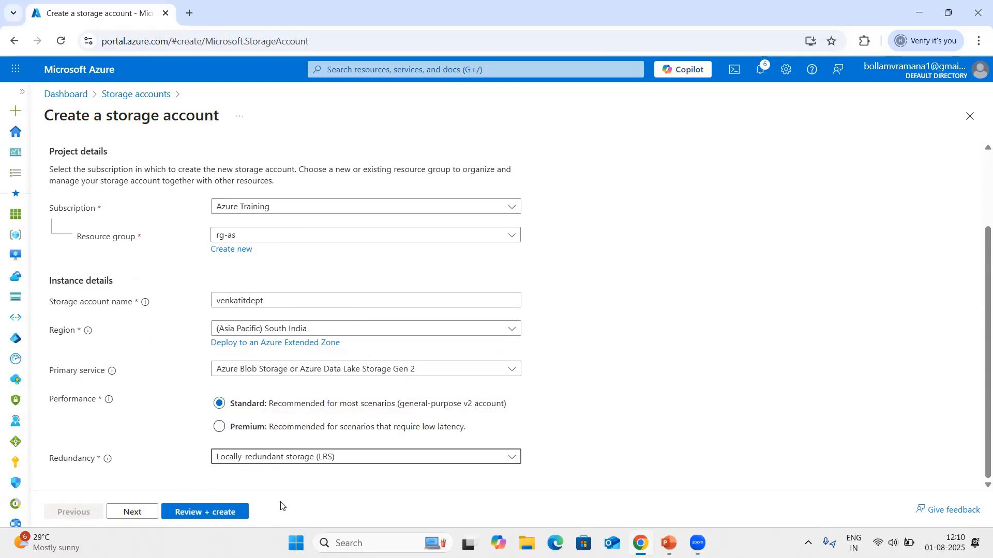
Review the storage account configuration and create the account
left_click(198, 513)
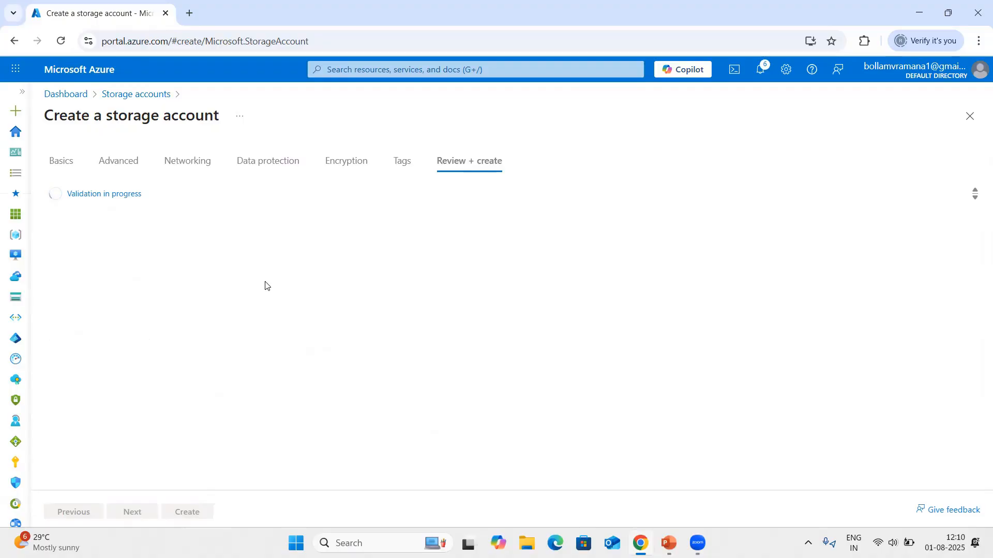
scroll(266, 339, "down", 8)
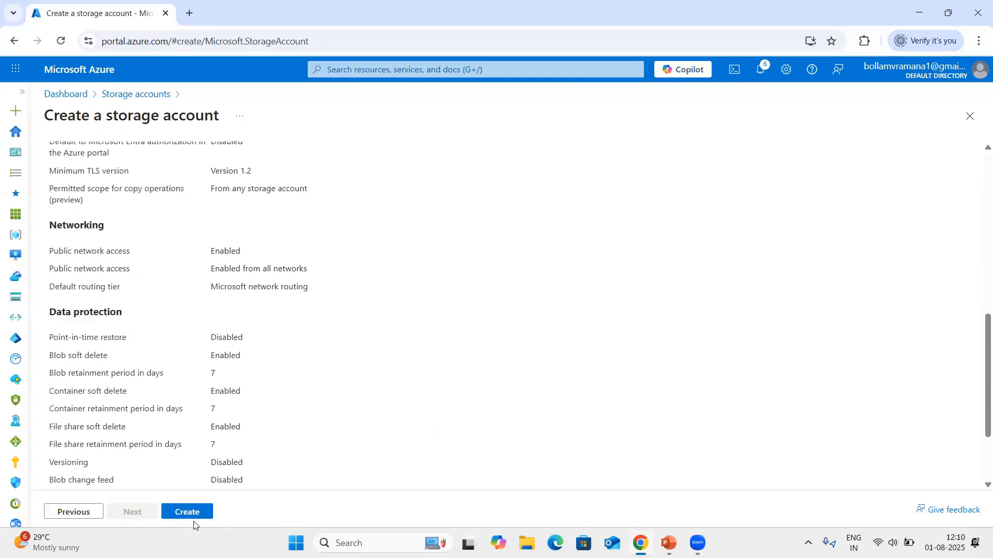
left_click(194, 514)
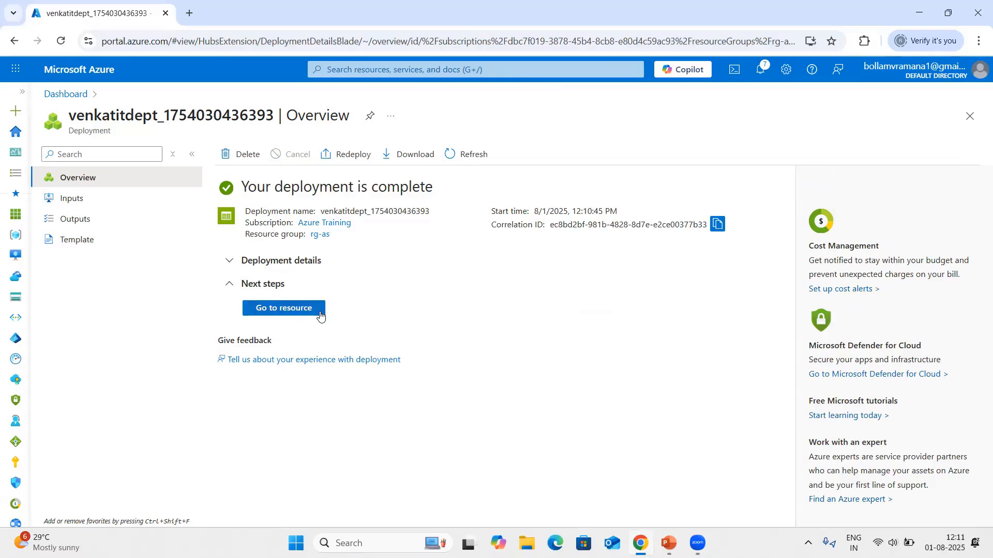
Go to the deployed storage account and open its list of blob containers
left_click(287, 309)
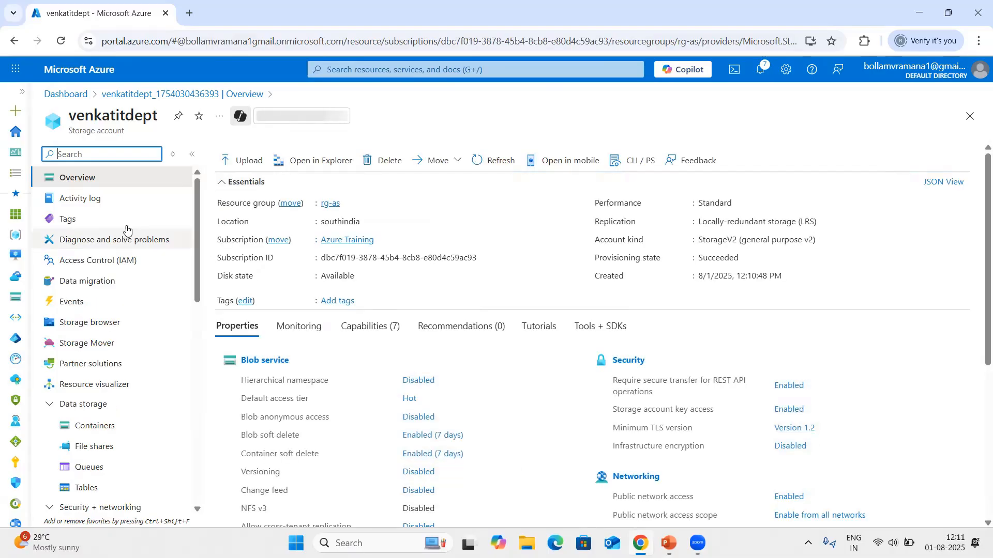
scroll(144, 275, "down", 2)
scroll(148, 275, "down", 1)
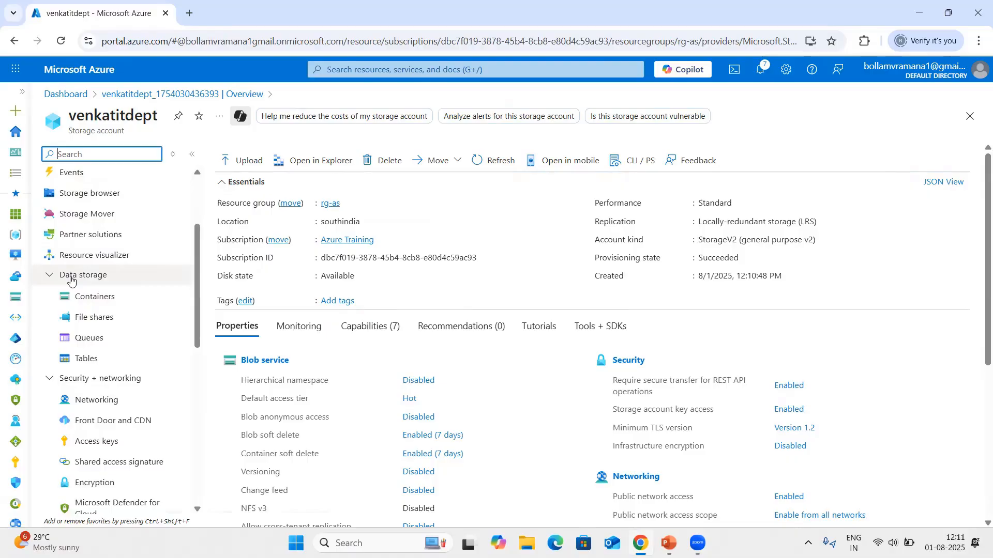
left_click(99, 301)
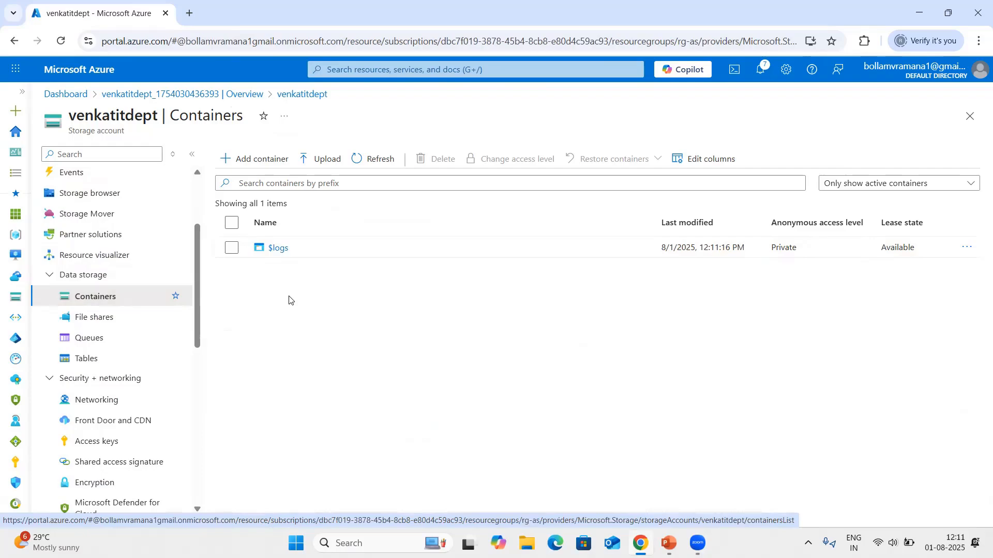
Create a container named projecta in the storage account
left_click(263, 160)
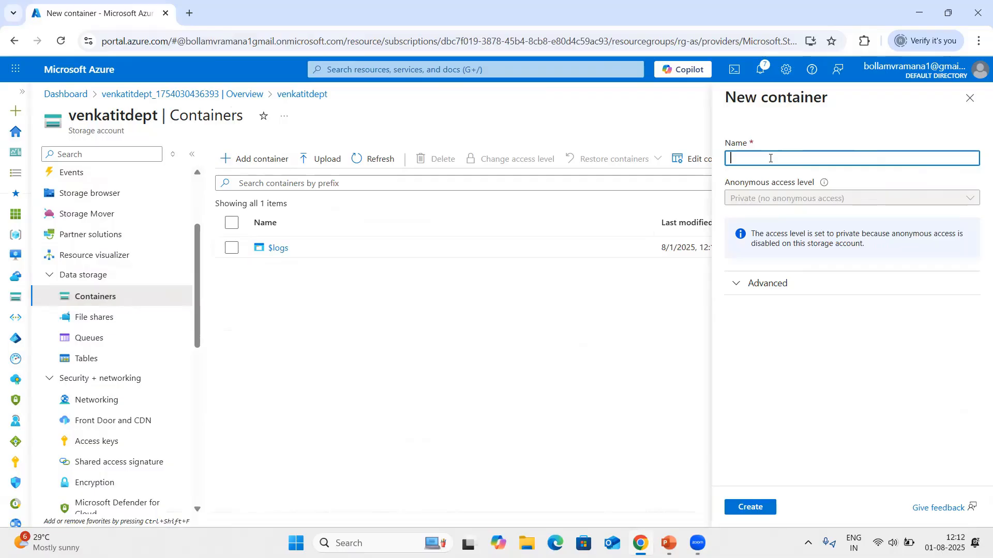
type("projecta")
left_click(747, 512)
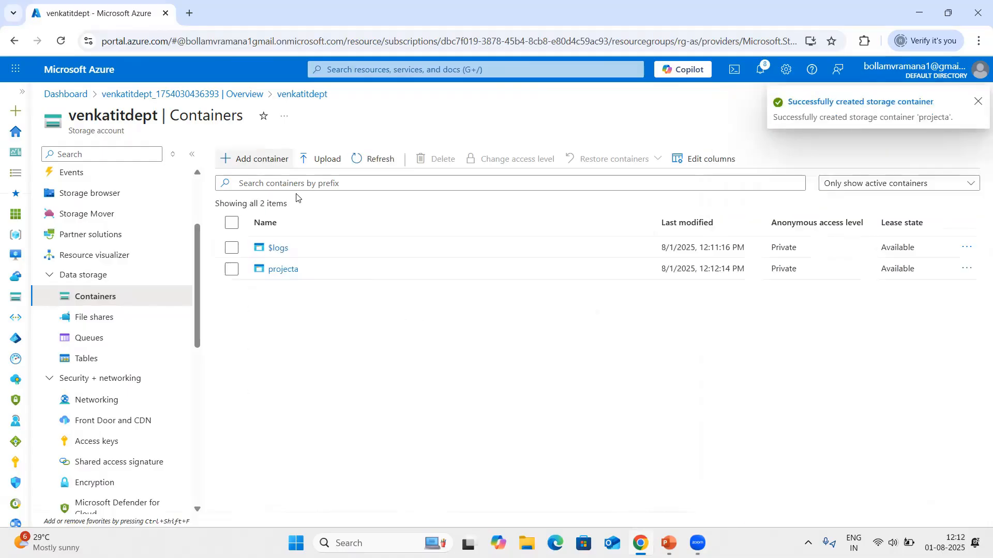
Create a container named projectb in the storage account
left_click(279, 157)
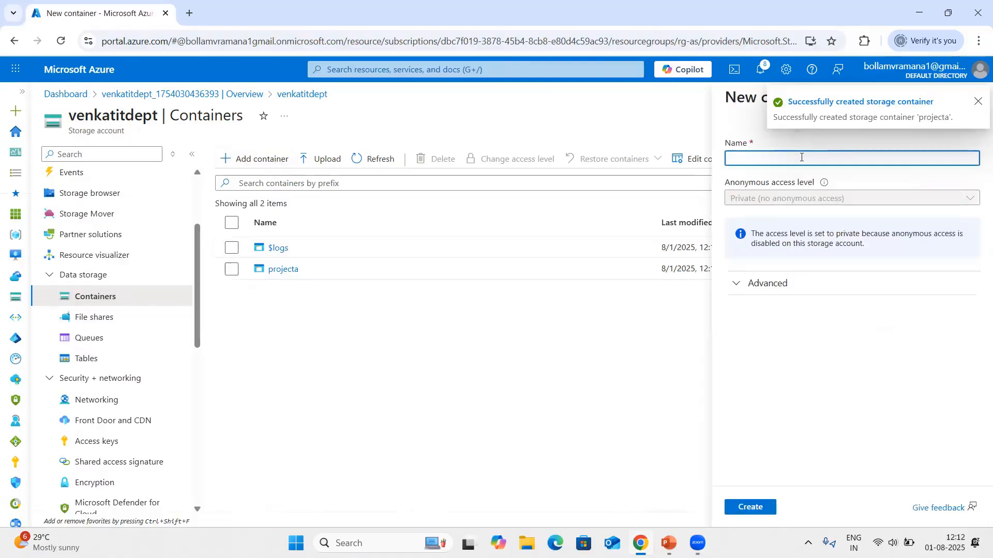
type("project")
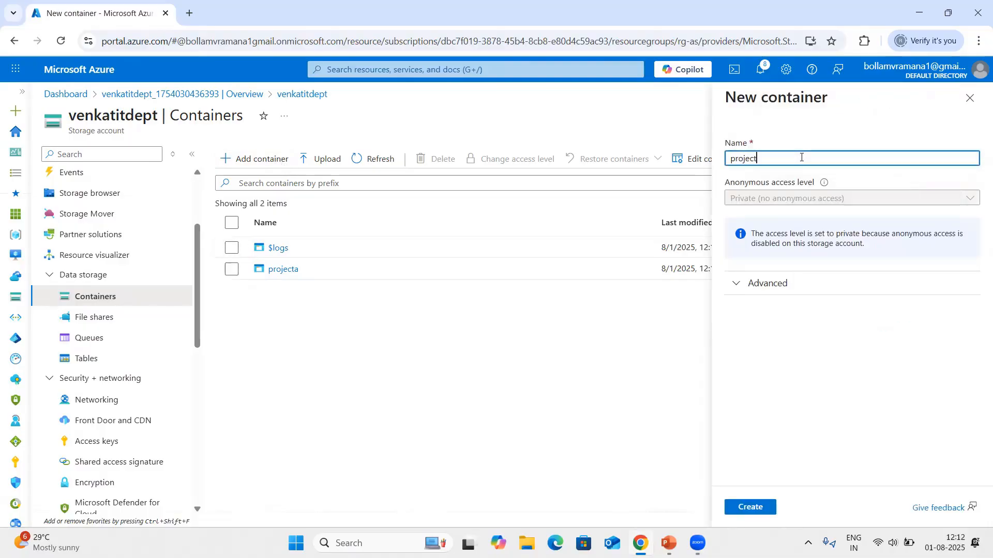
type("b")
left_click(754, 509)
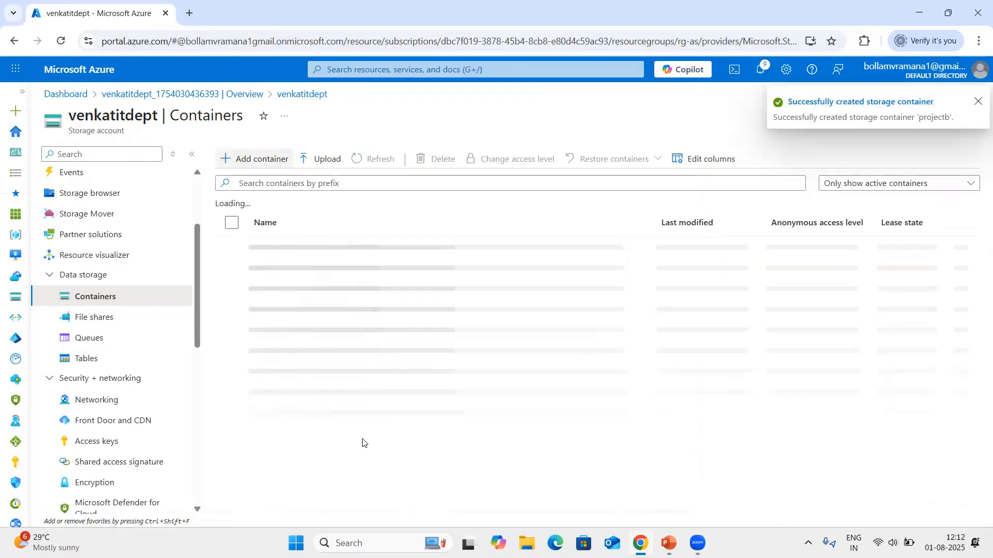
Create a container named hrdept in the storage account
left_click(273, 160)
type("hrdeot")
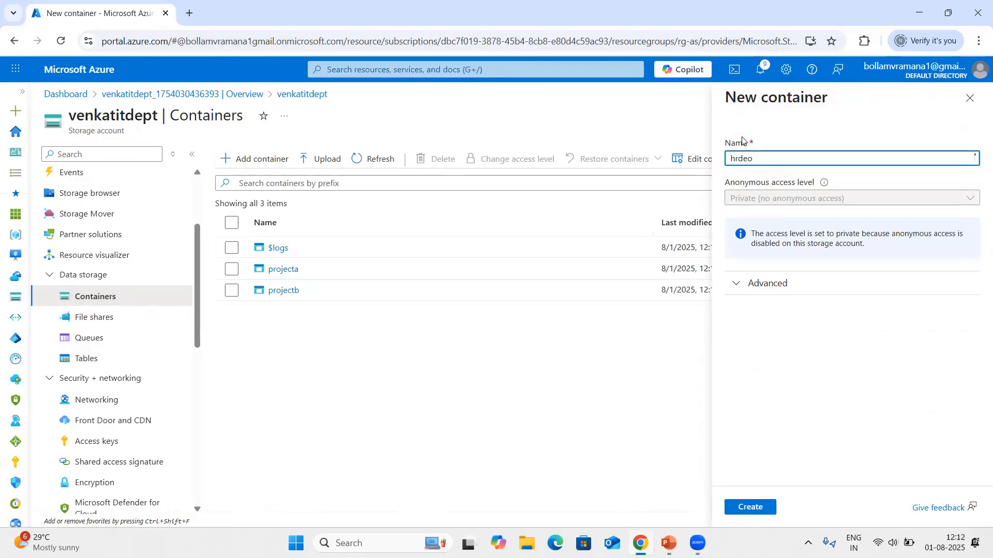
key("BackSpace")
type("pt")
left_click(765, 512)
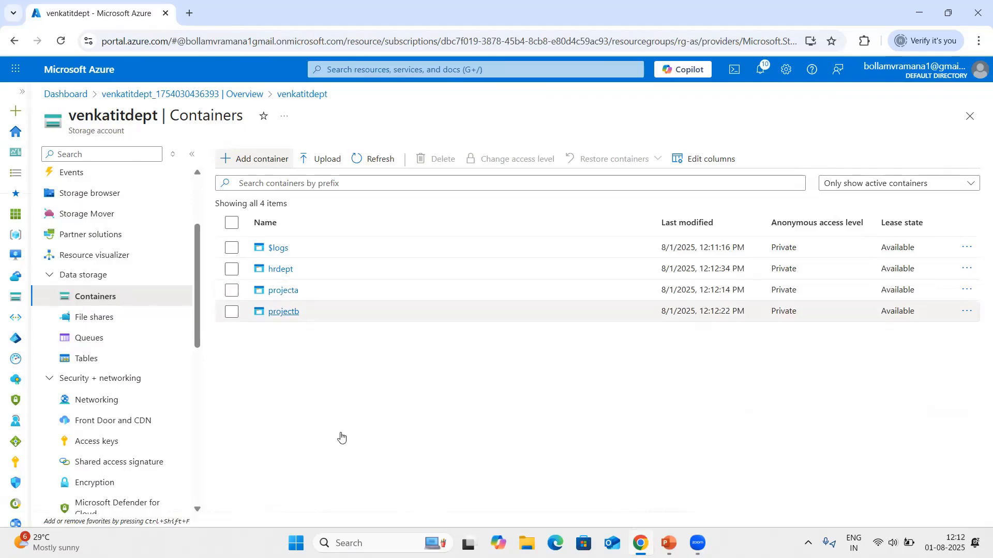
Open the projecta container and upload the Word document Social Media Marketing Working Process from Downloads
left_click(282, 290)
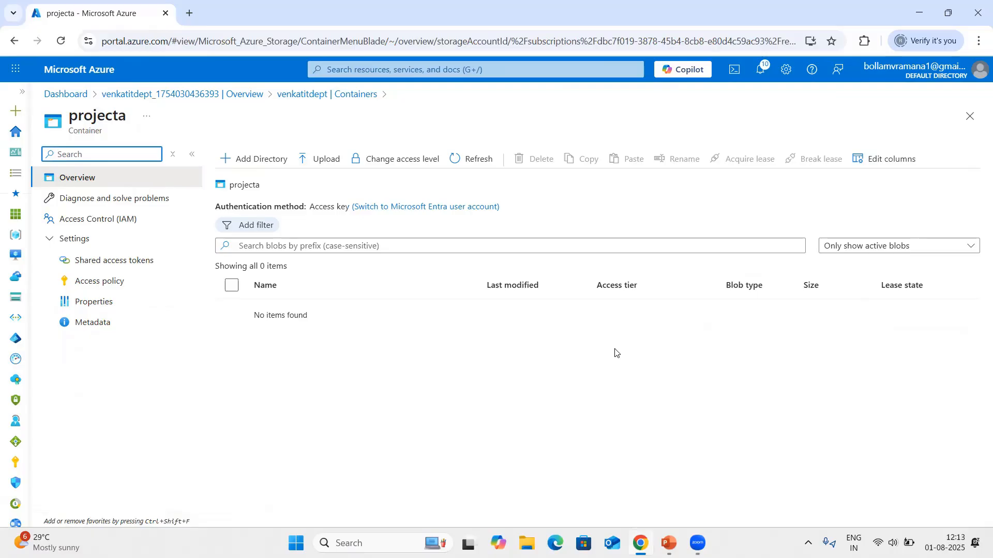
left_click(324, 165)
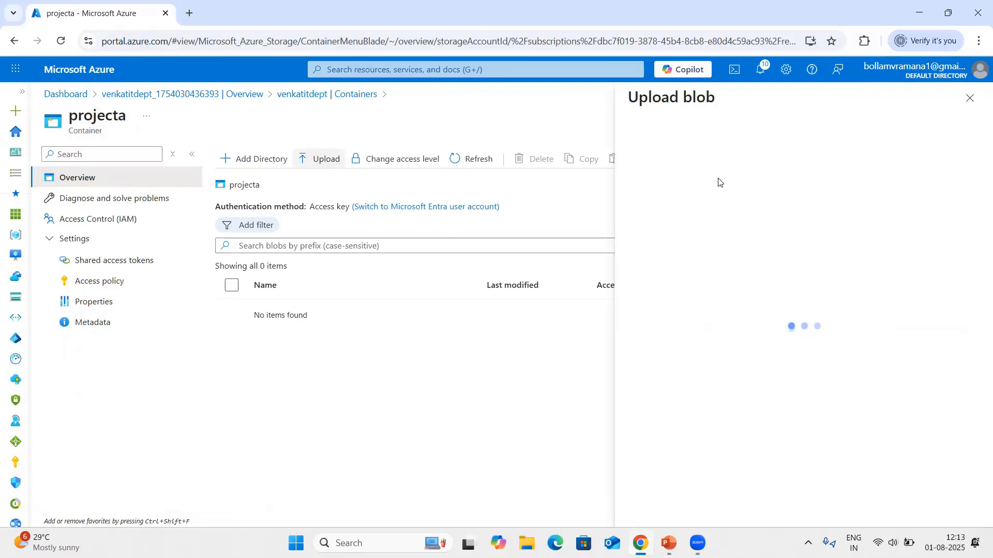
left_click(802, 226)
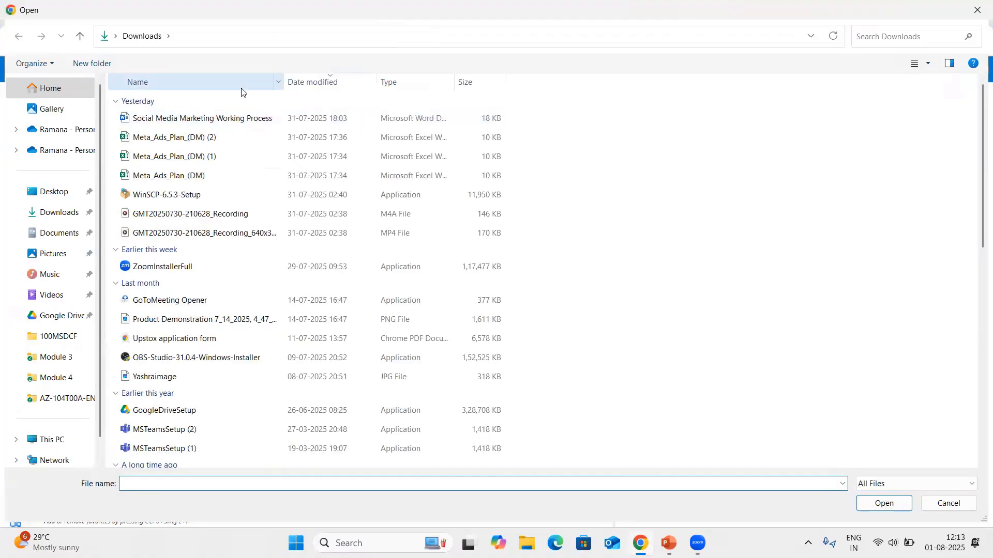
left_click(196, 118)
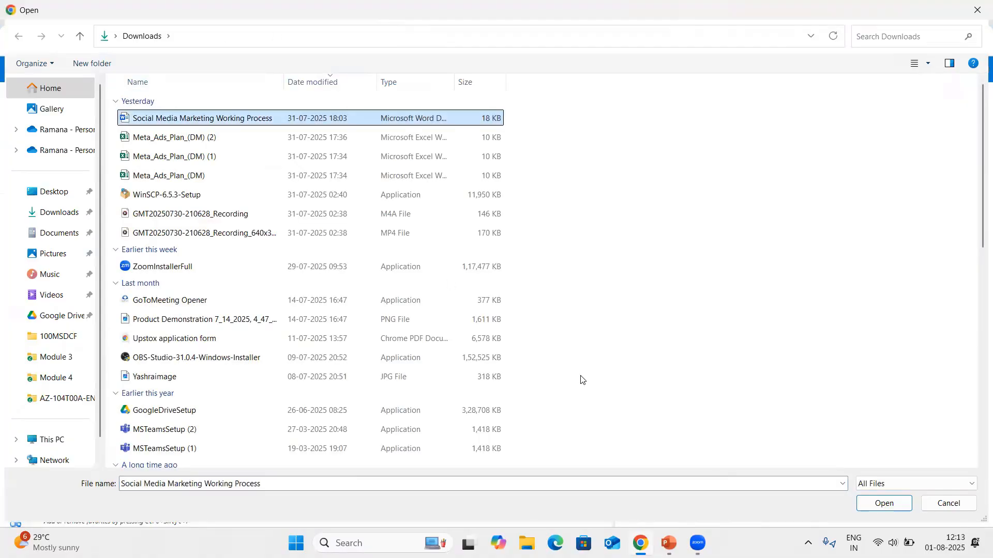
left_click(884, 504)
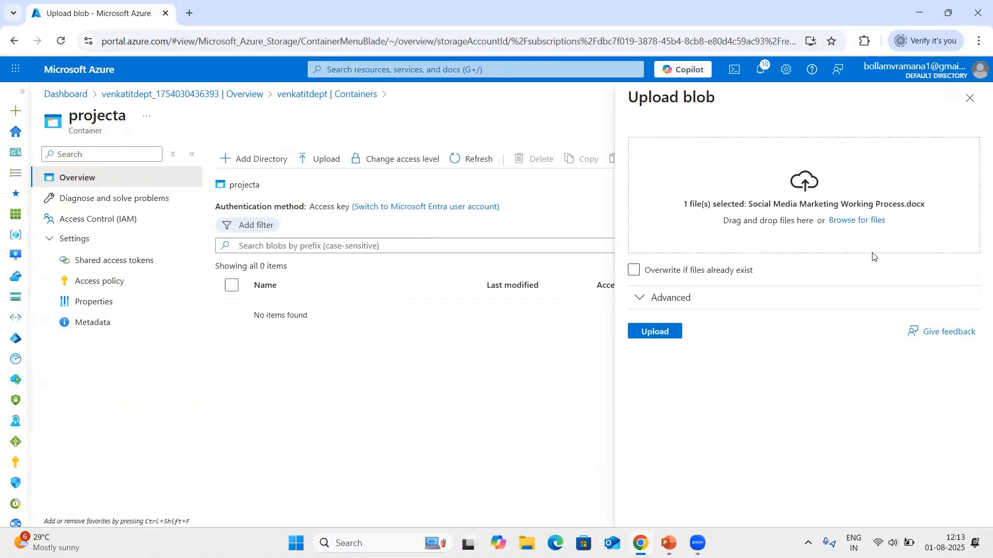
left_click(649, 337)
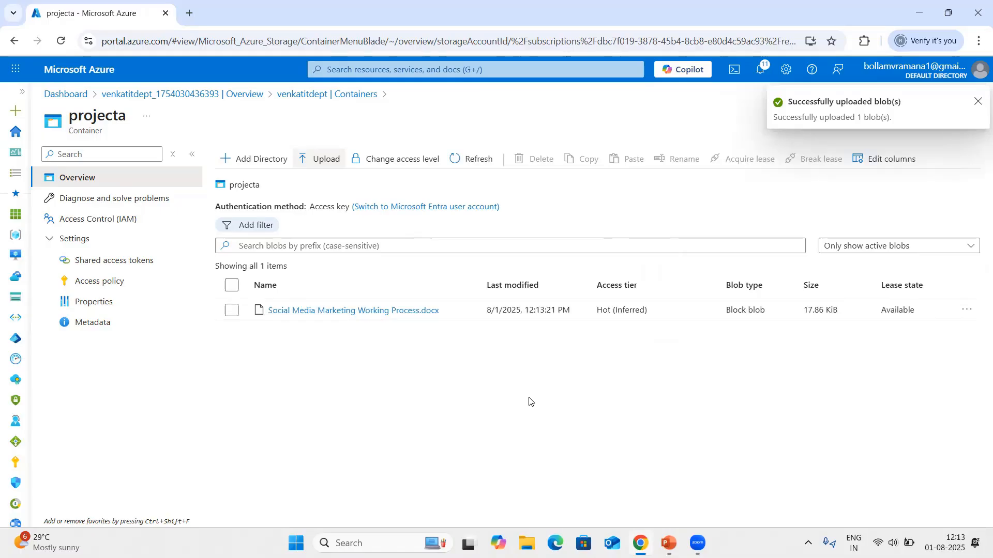
Upload the Excel file Meta_Ads_Plan_(DM) (2) from Downloads to the projecta container
left_click(327, 157)
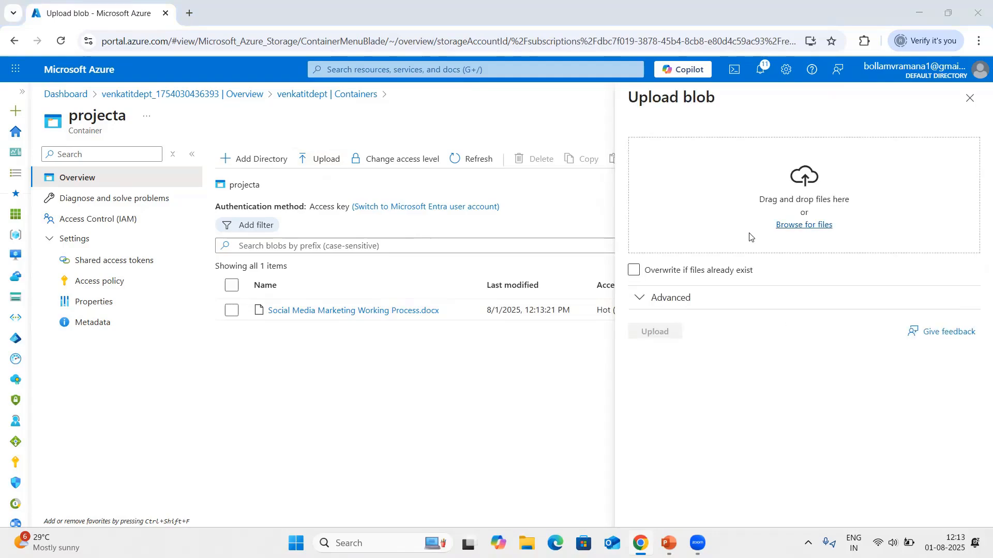
left_click(712, 238)
left_click(177, 144)
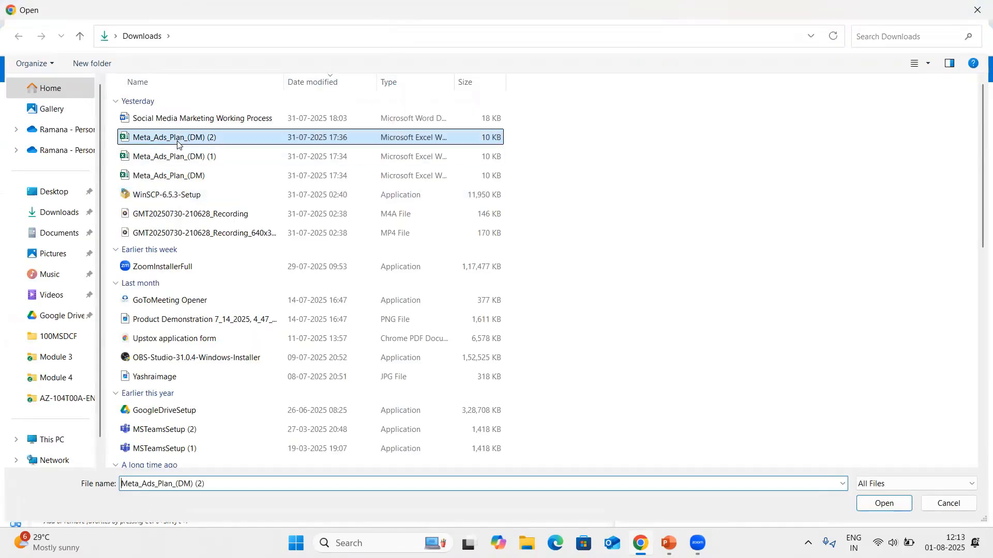
left_click(884, 503)
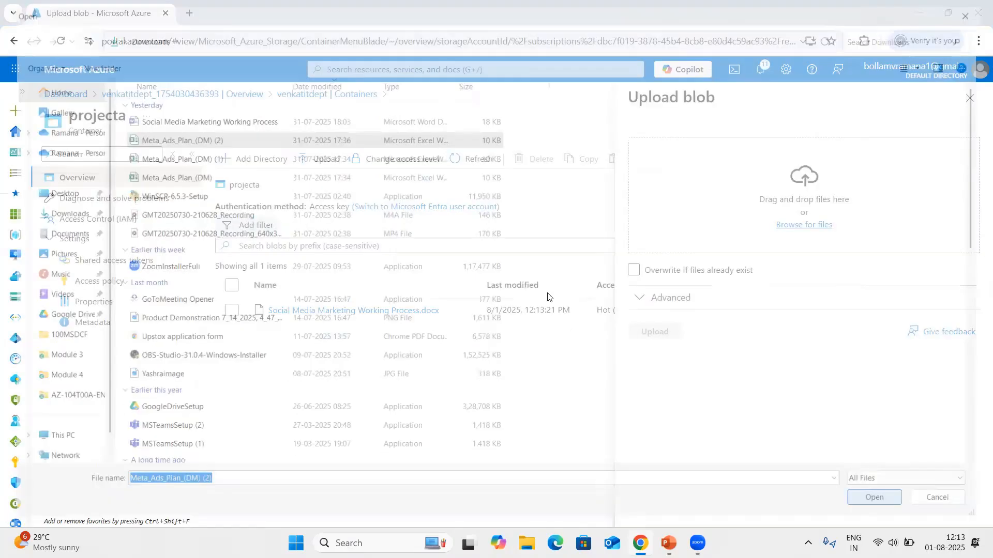
left_click(649, 330)
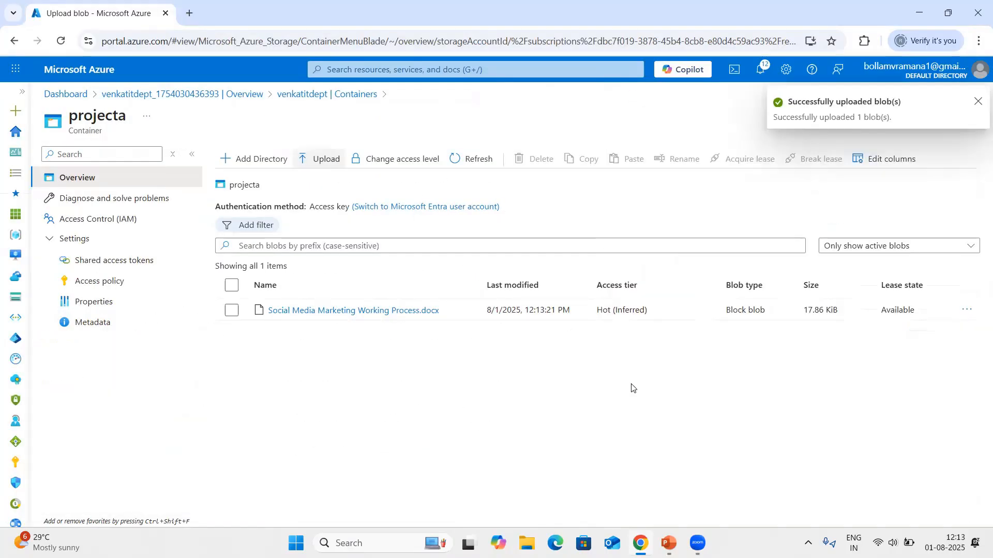
Upload the image file Yashraimage from Downloads to the projecta container
left_click(322, 159)
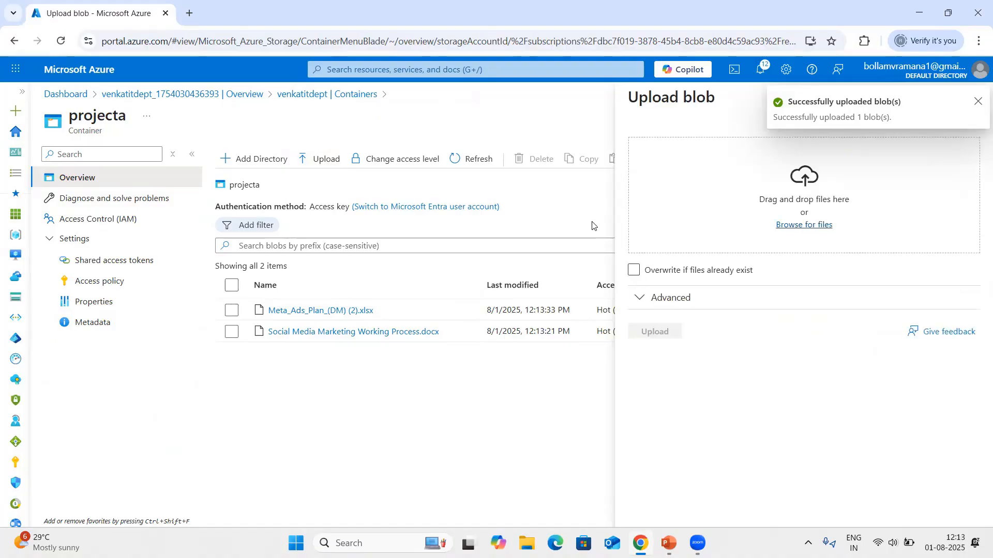
left_click(800, 228)
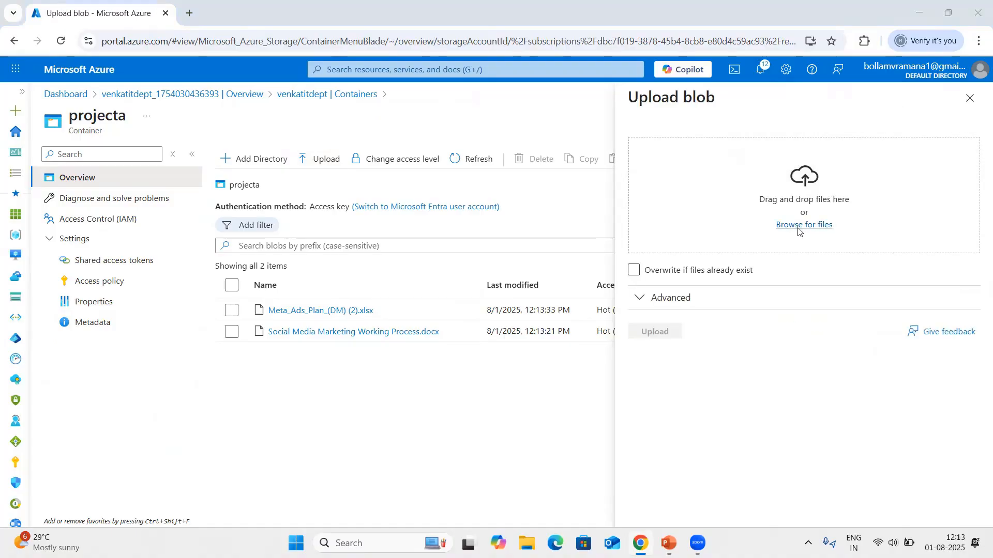
scroll(231, 346, "down", 3)
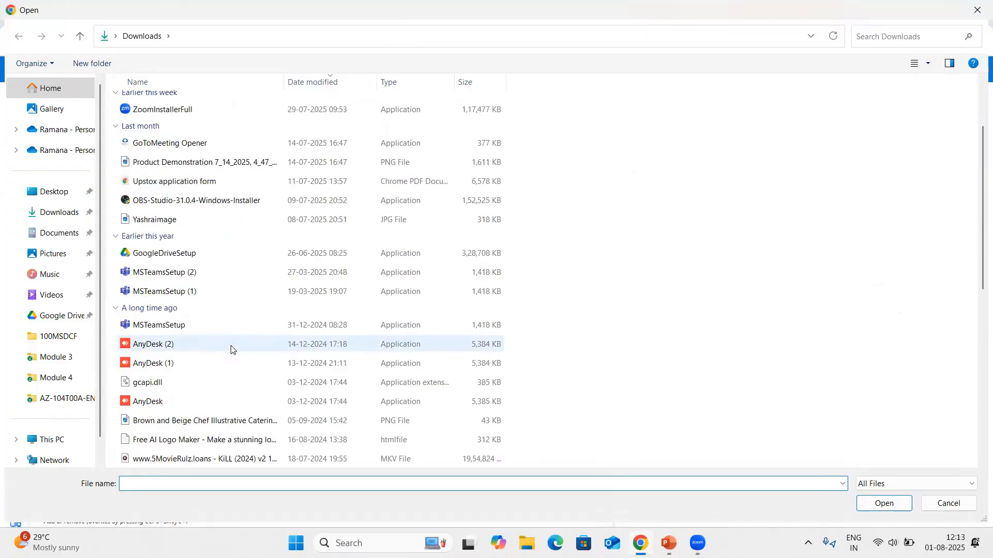
scroll(209, 251, "down", 1)
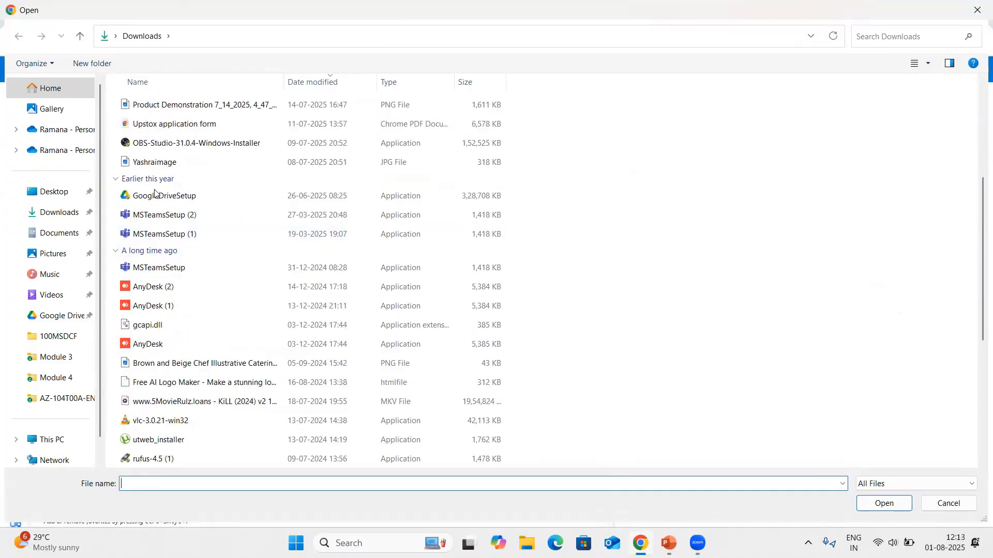
left_click(156, 164)
left_click(883, 505)
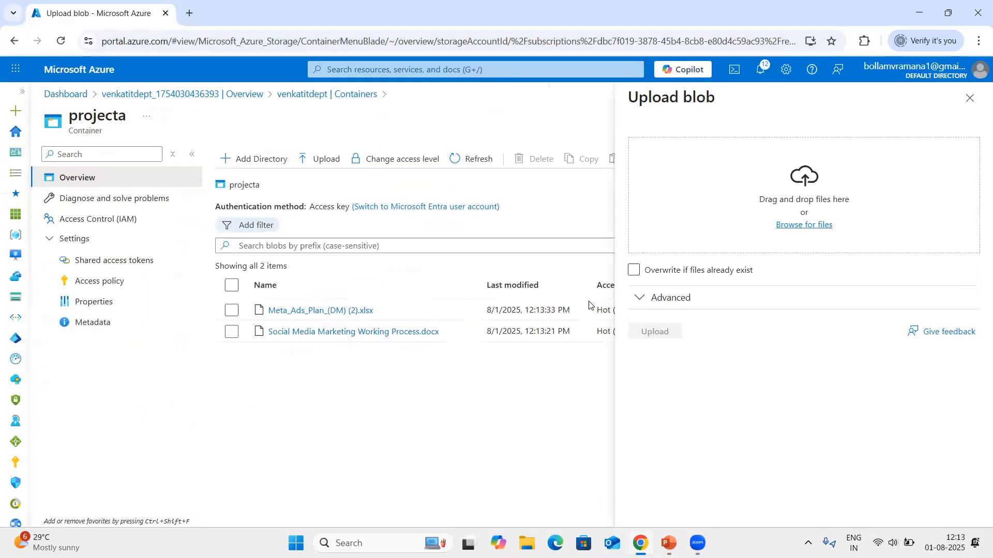
left_click(665, 336)
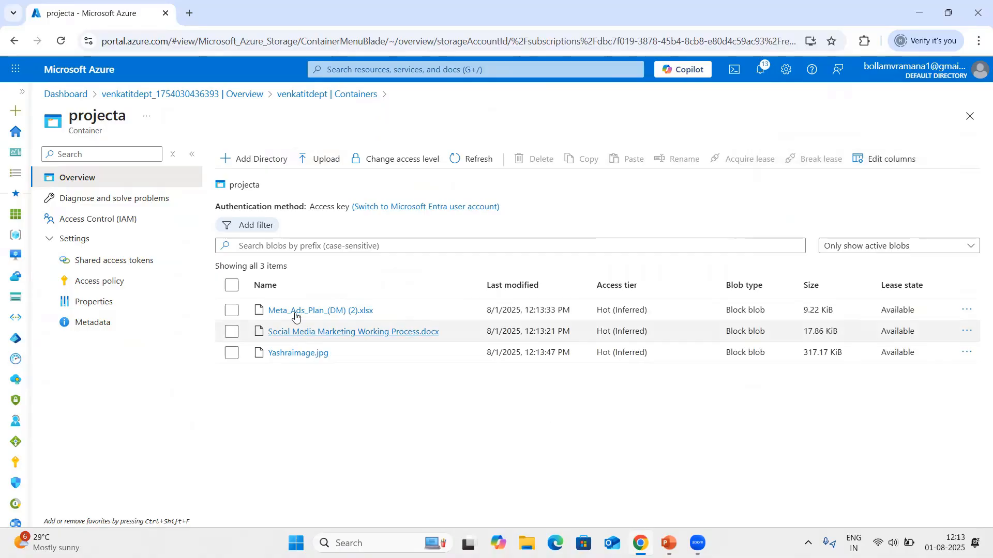
Copy the blob URL of Social Media Marketing Working Process.docx and test opening it in Microsoft Edge, closing that browser when done
left_click(297, 333)
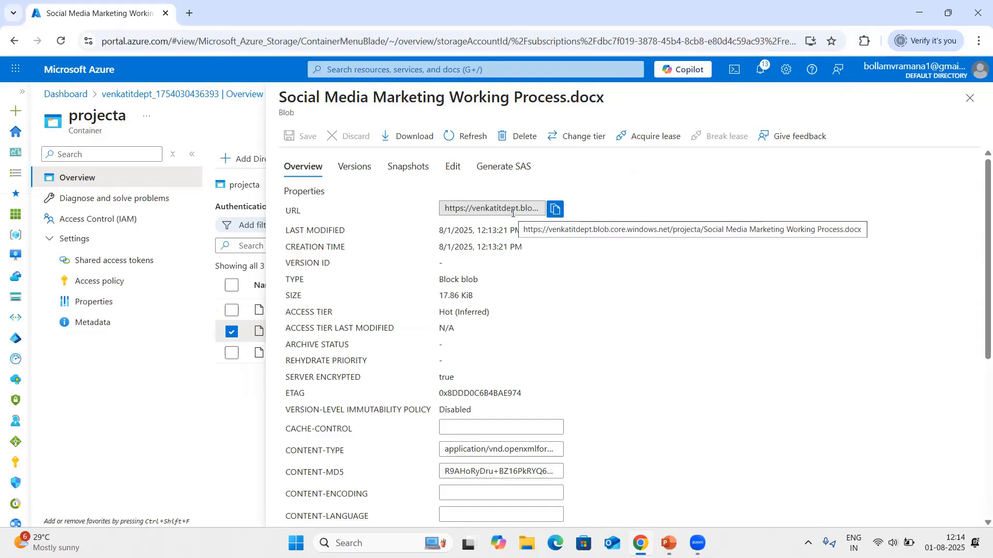
left_click(556, 210)
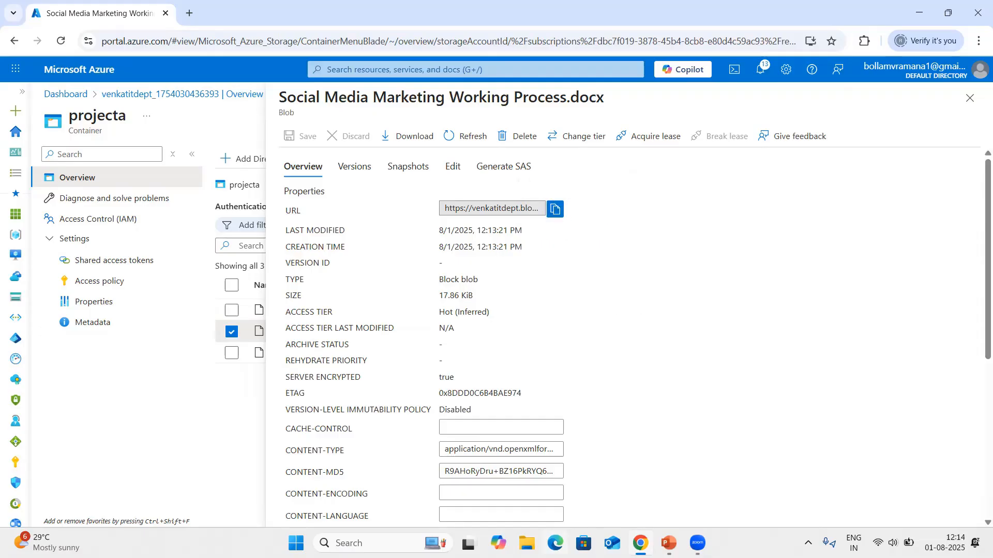
left_click(555, 542)
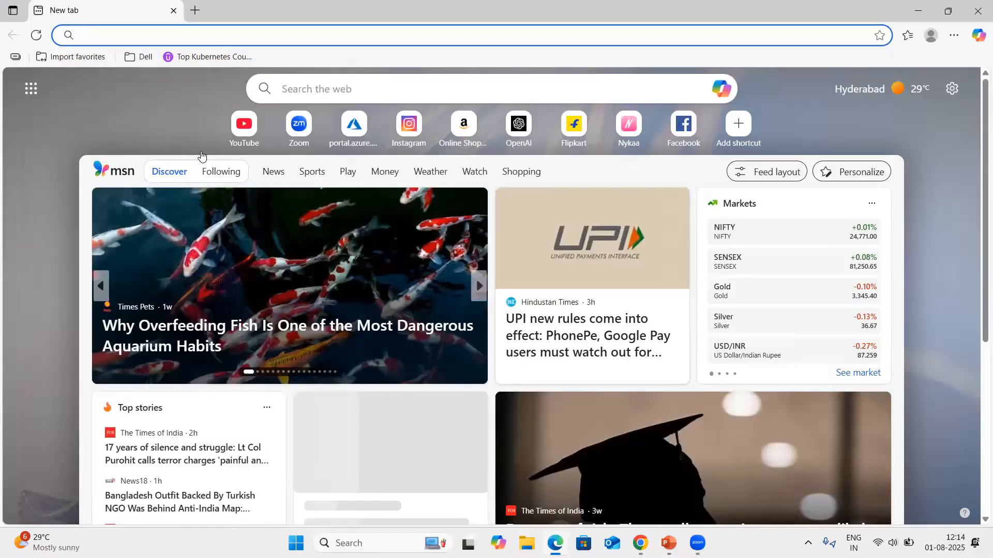
right_click(169, 34)
left_click(229, 182)
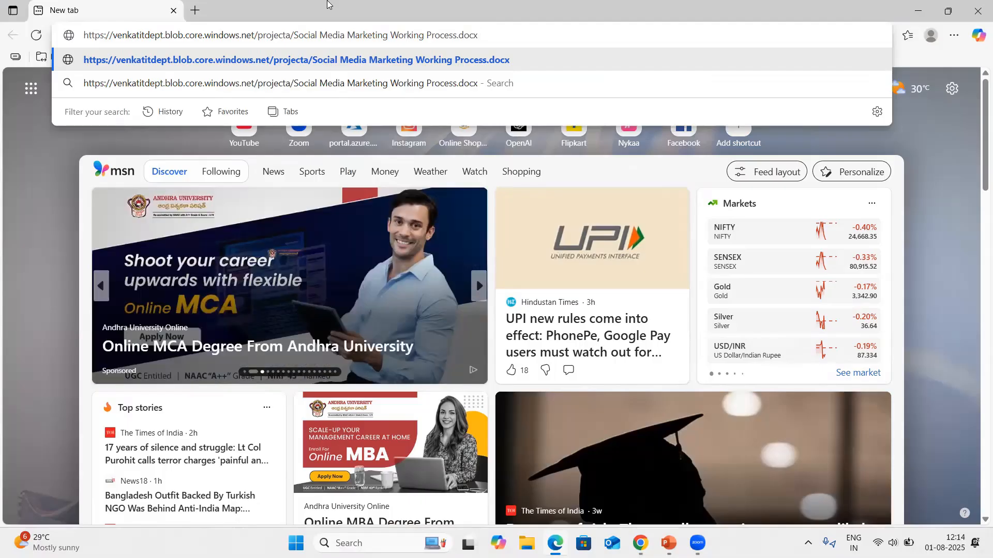
key("Return")
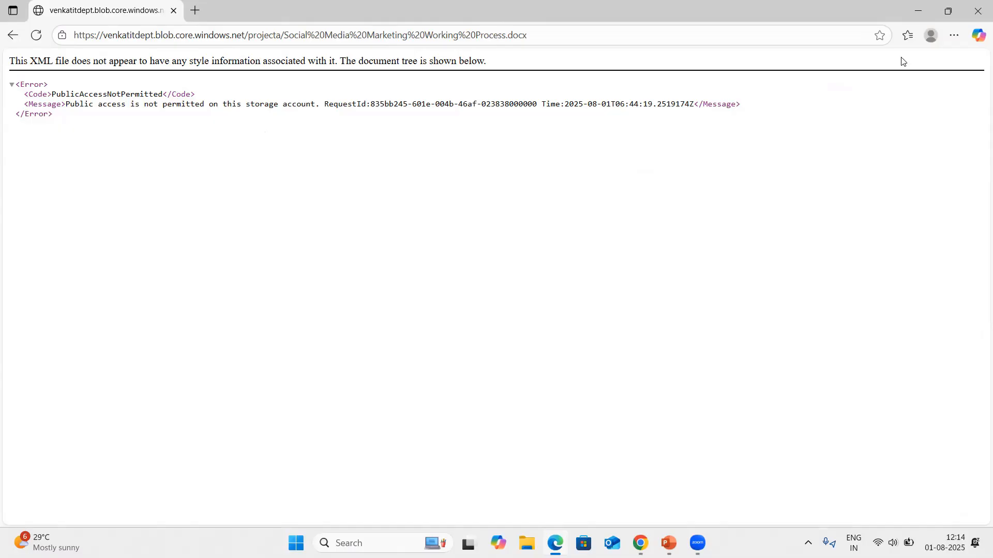
left_click(977, 10)
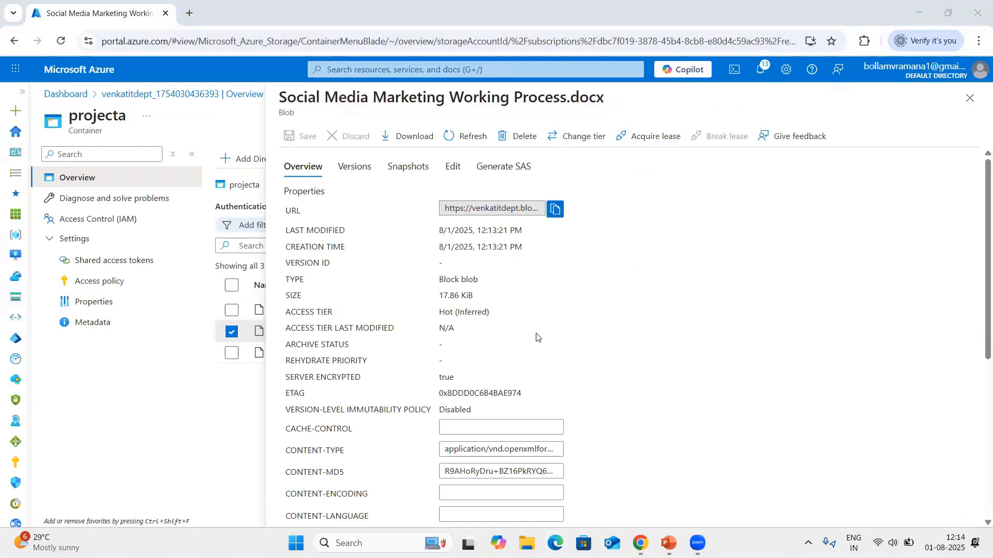
Look through the properties of the Word document blob, close its details and deselect it in the container's list
scroll(538, 337, "down", 5)
scroll(733, 282, "up", 5)
scroll(813, 473, "down", 5)
scroll(934, 453, "up", 5)
left_click(969, 98)
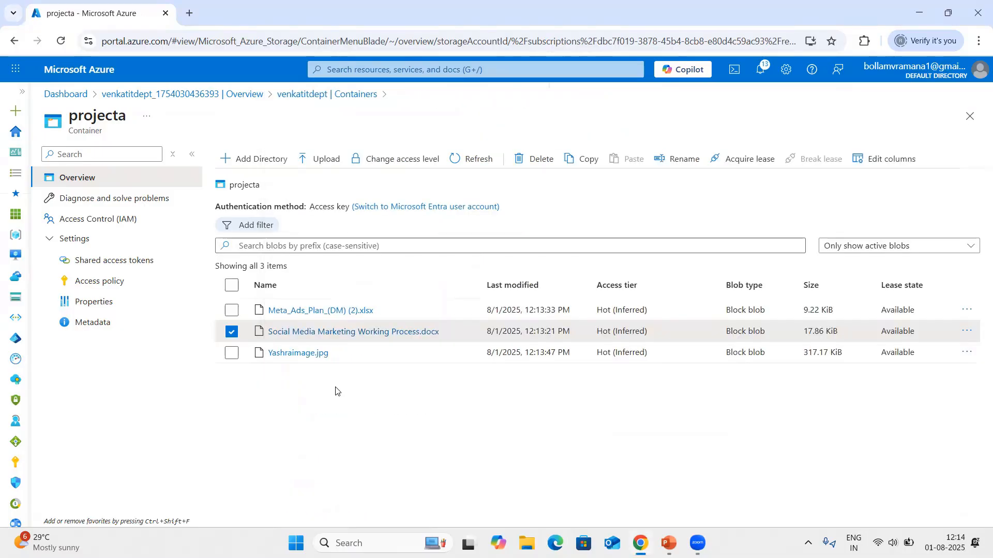
left_click(231, 332)
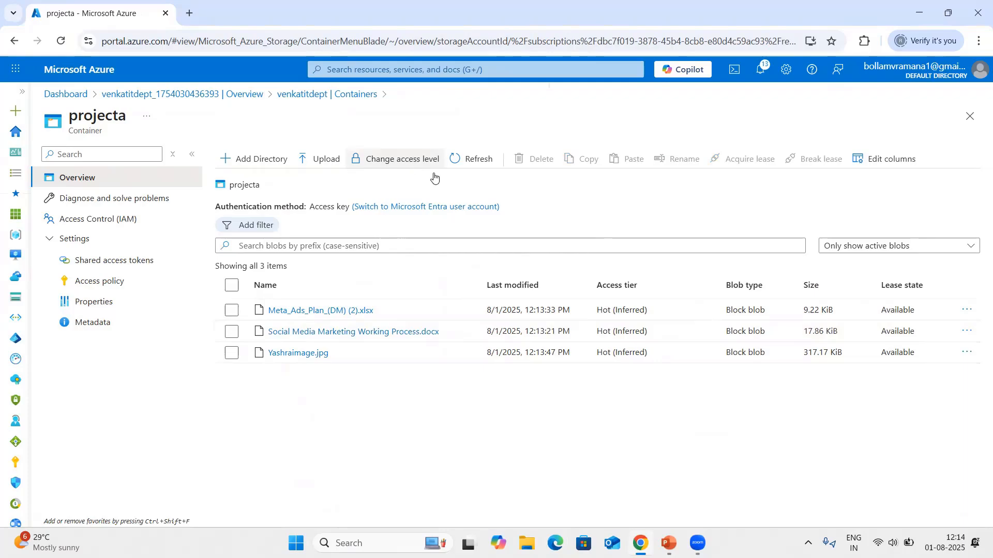
Switch to the PowerPoint presentation and add a text box reading "Access Level" near the top of blank slide 6
key("alt+Tab")
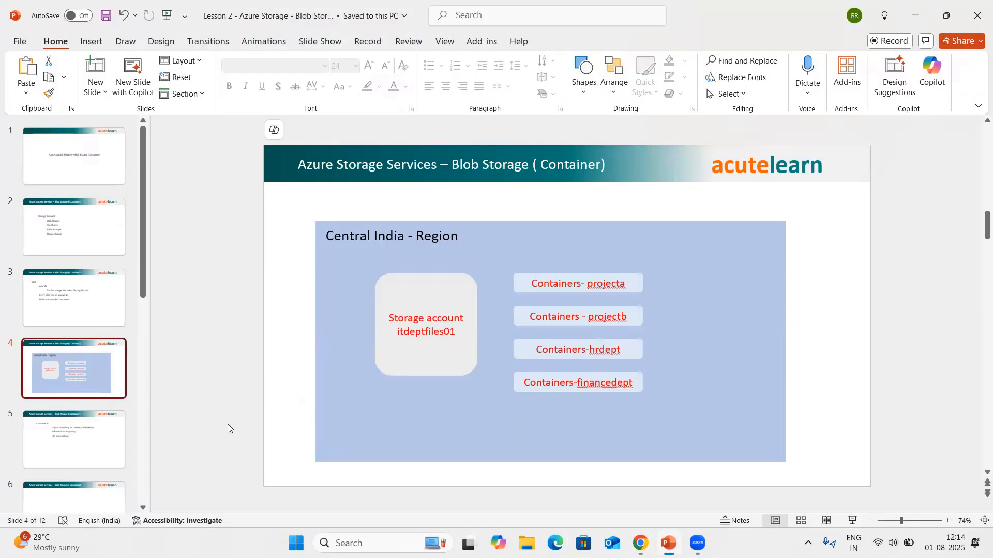
left_click(72, 451)
left_click(79, 502)
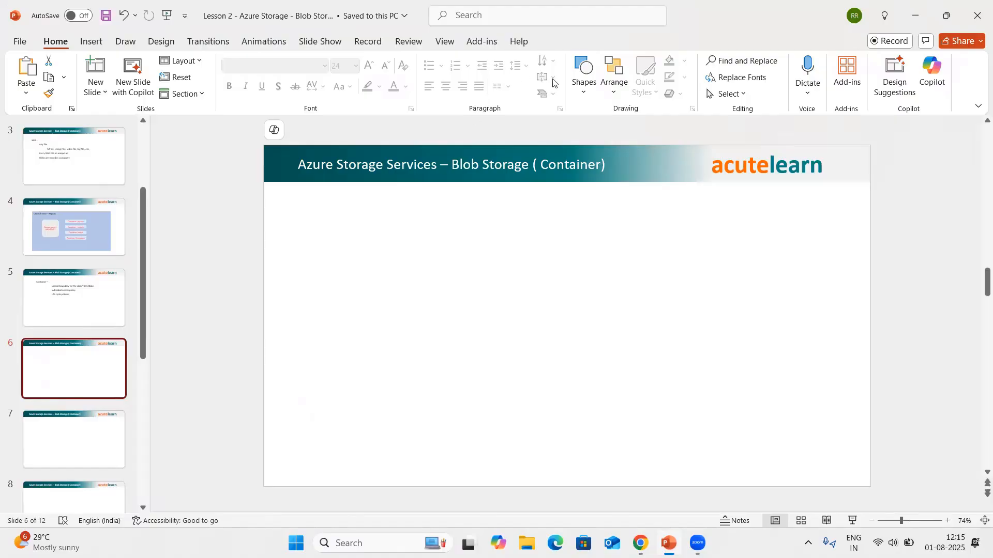
left_click(587, 89)
left_click(579, 120)
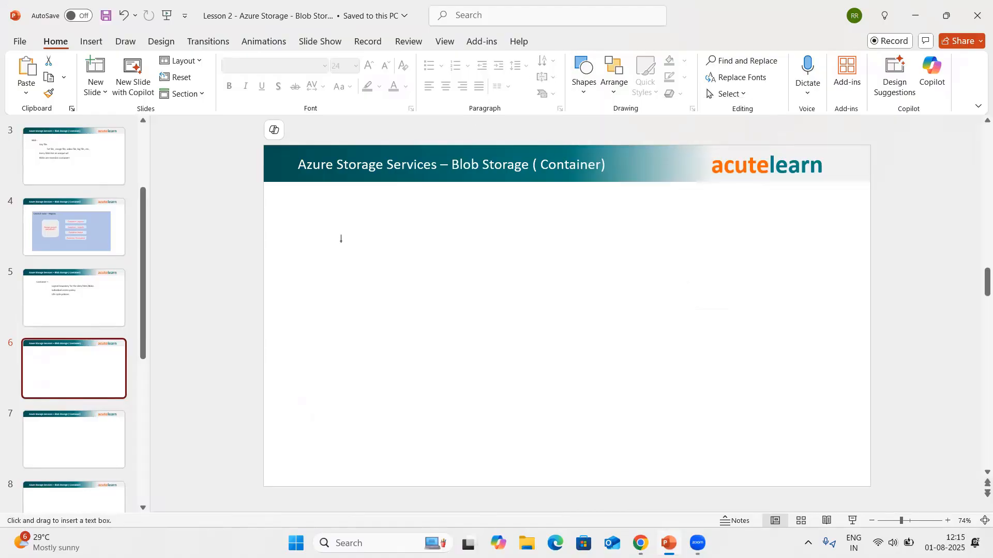
left_click_drag(336, 228, 579, 264)
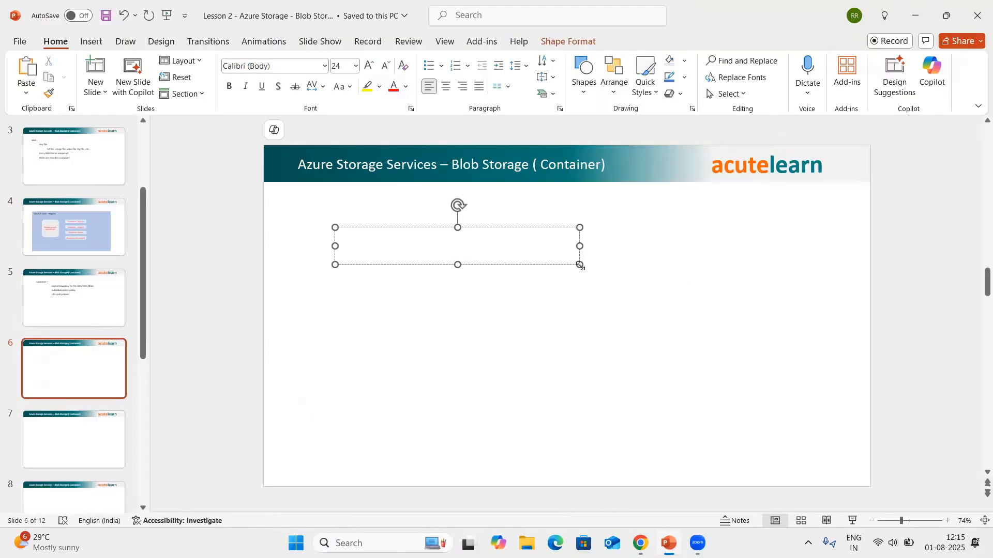
type("Access Level")
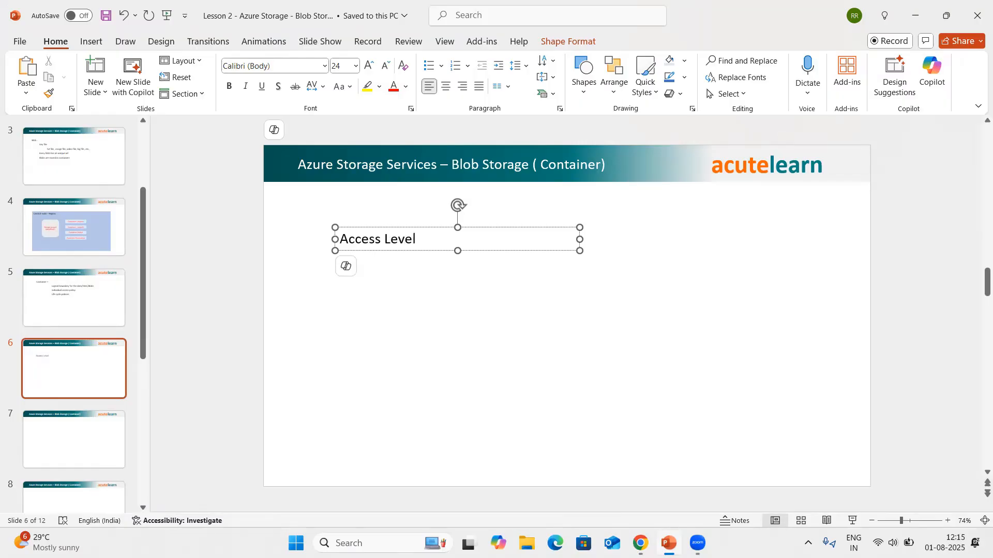
left_click(501, 350)
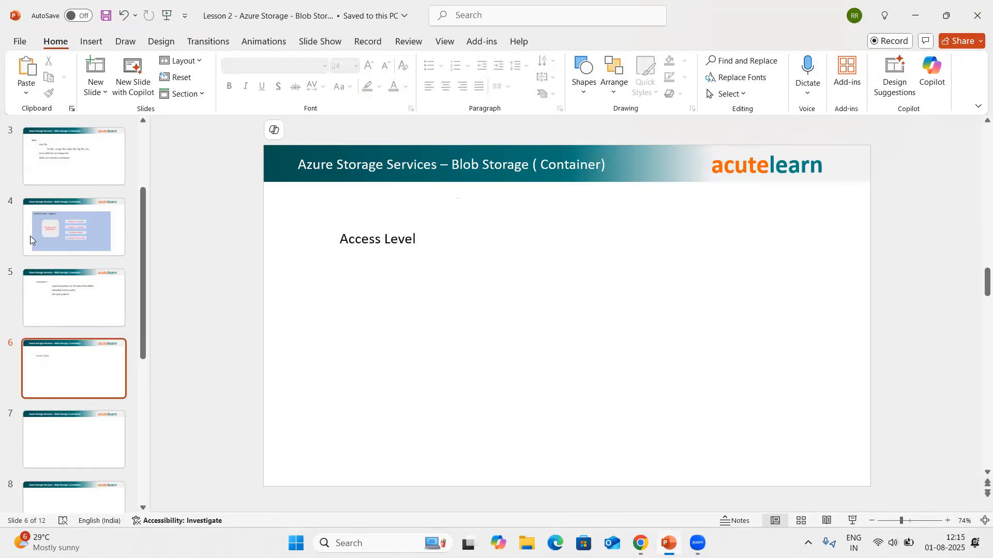